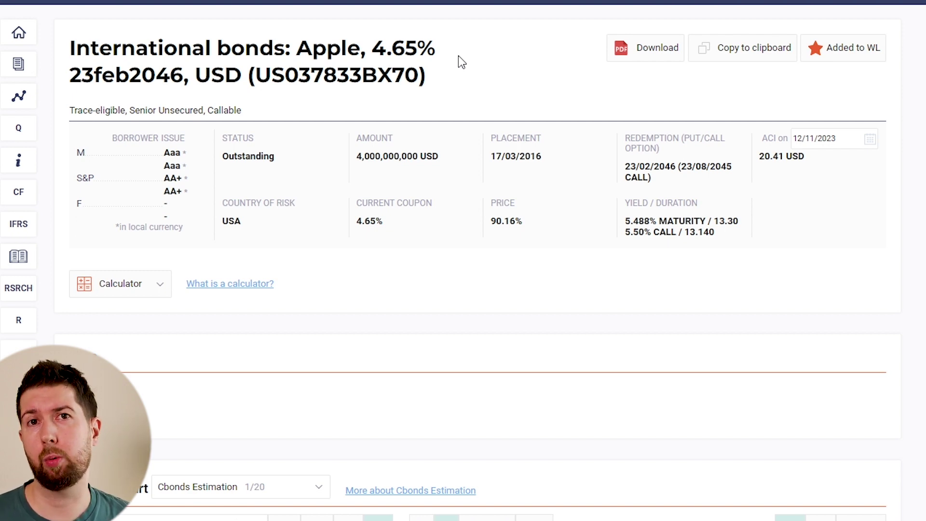
# - Scroll down through the Apple 4.65% 2046 bond's price chart and back up
pyautogui.scroll(-3, 434, 65)
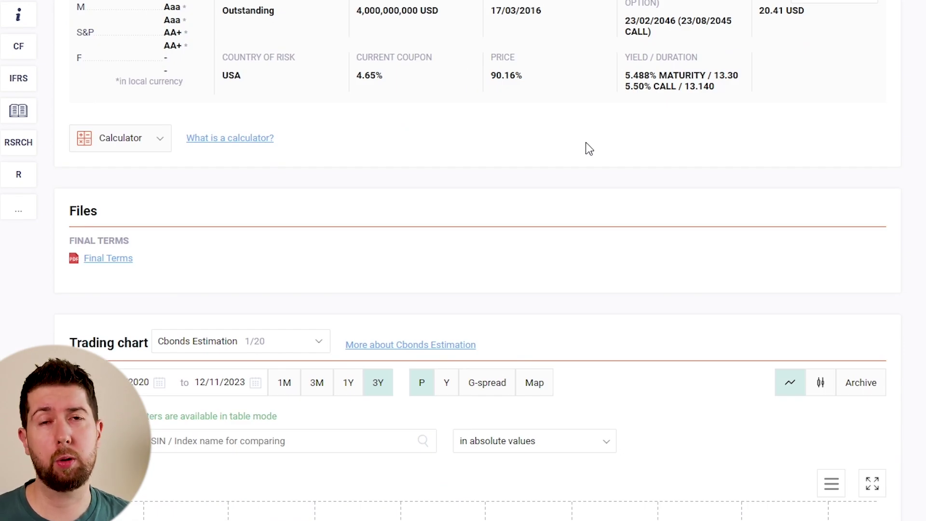
pyautogui.scroll(-10, 590, 149)
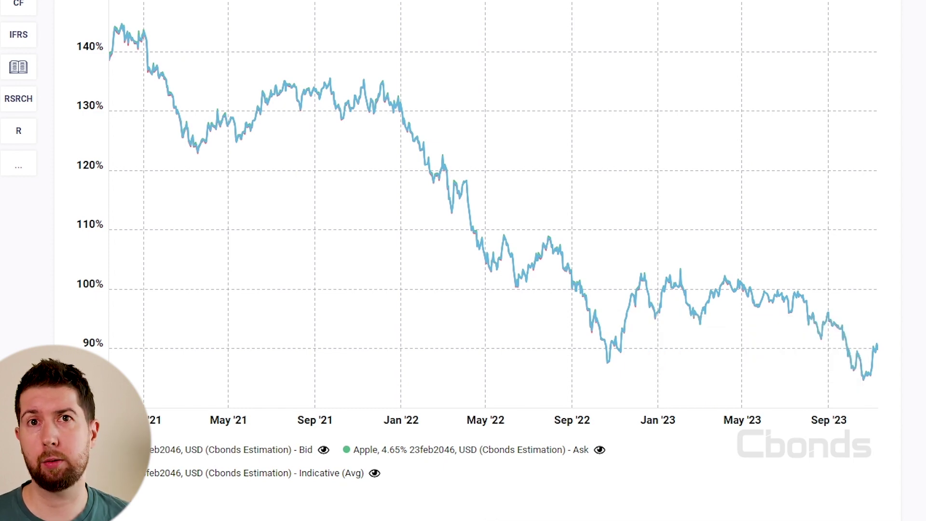
pyautogui.scroll(12, 707, 75)
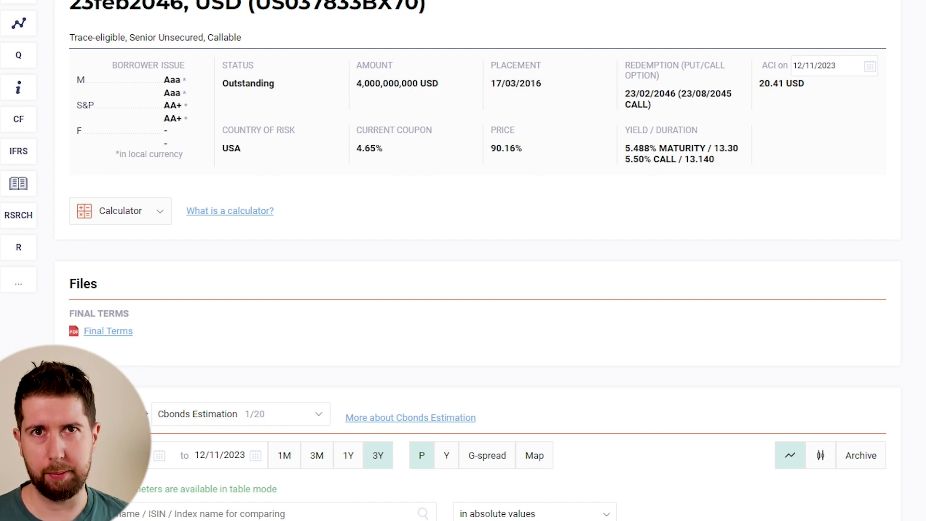
pyautogui.scroll(2, 463, 261)
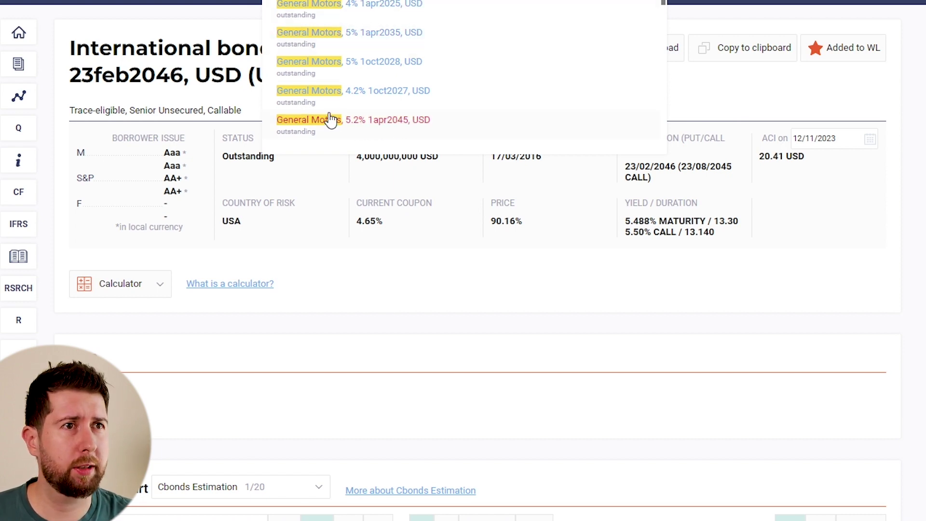
# - Open the General Motors 5.2% 1apr2045 bond and view its 3Y trading chart
pyautogui.click(380, 126)
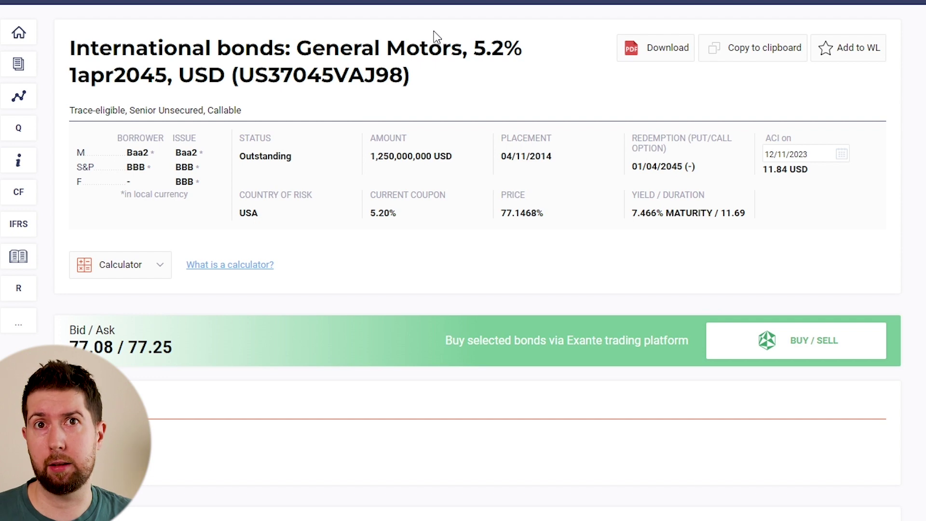
pyautogui.scroll(-9, 559, 66)
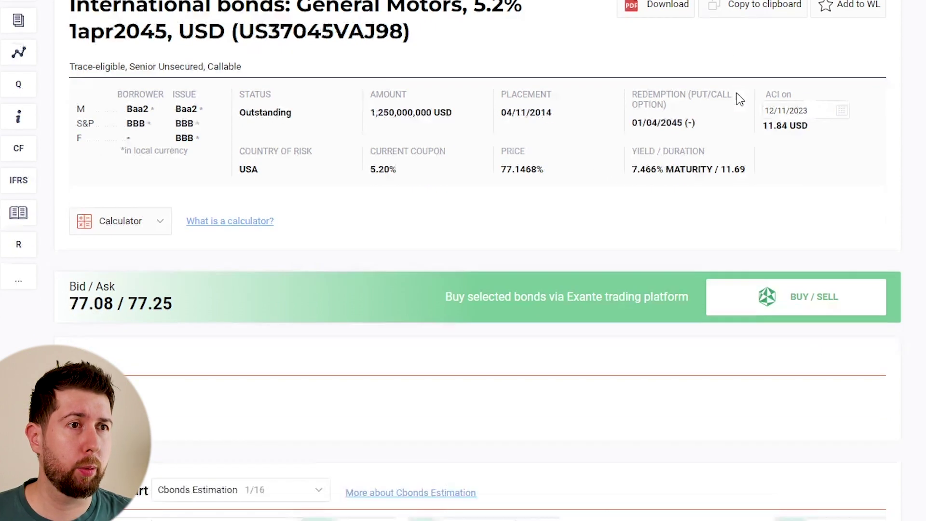
pyautogui.click(380, 136)
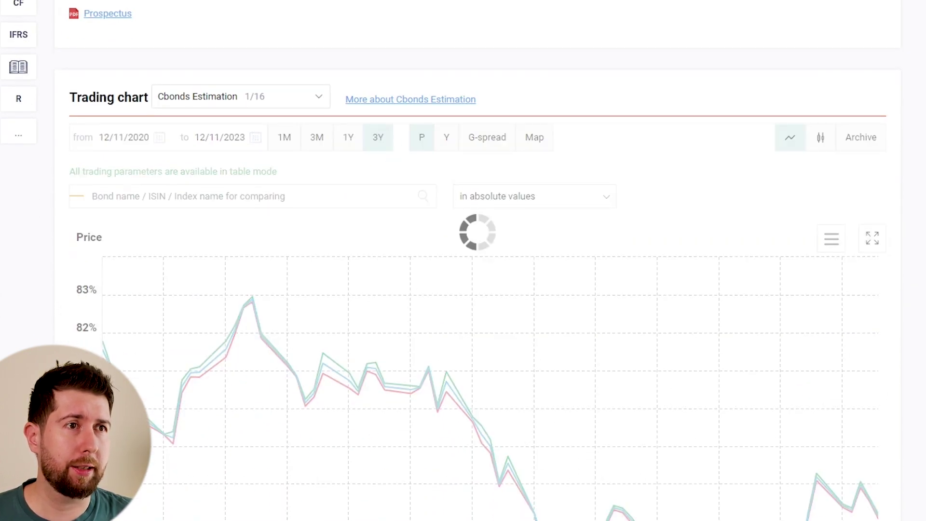
pyautogui.scroll(-6, 254, 120)
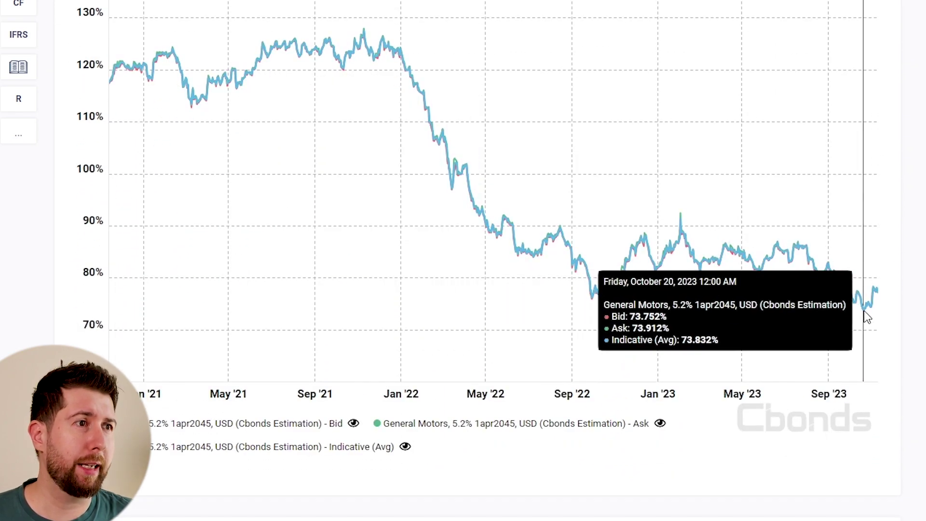
pyautogui.scroll(15, 557, 267)
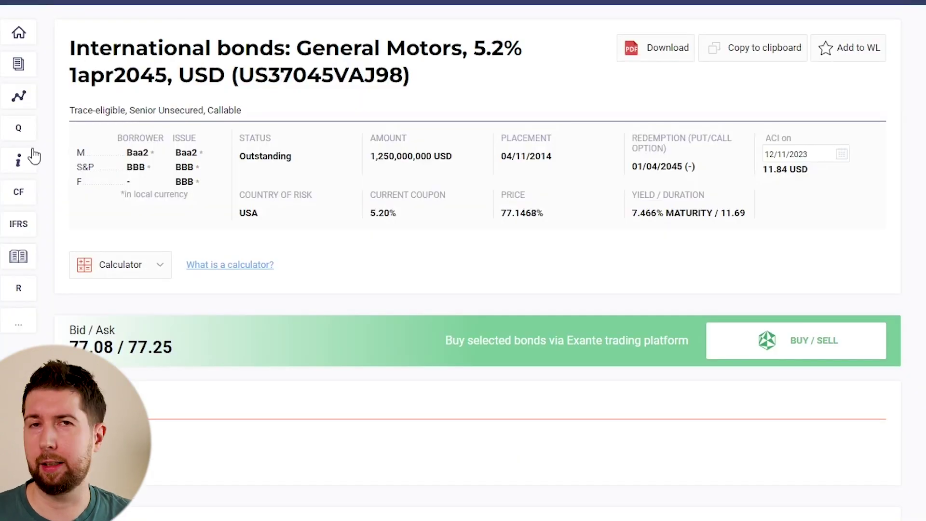
# - Scroll down past the General Motors 5.2% 2045 trading chart
pyautogui.scroll(-10, 128, 222)
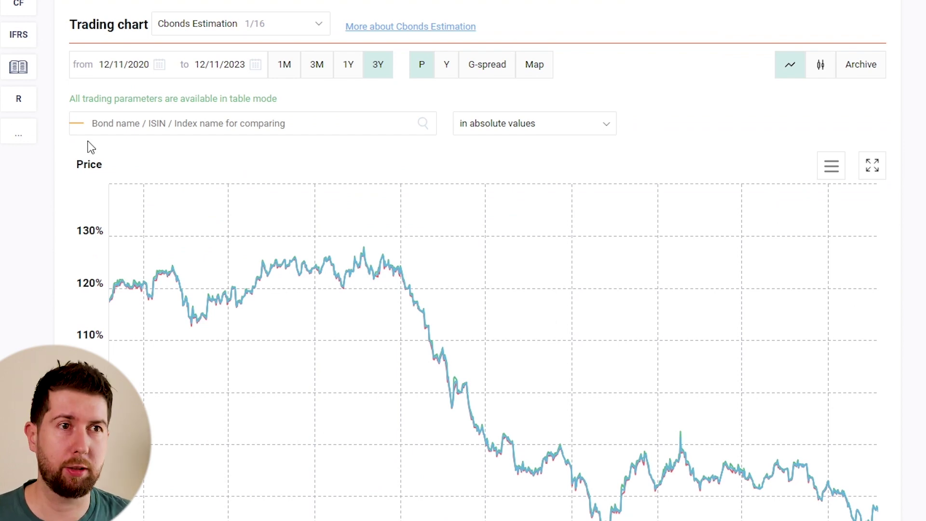
pyautogui.scroll(-3, 125, 121)
pyautogui.scroll(-1, 492, 217)
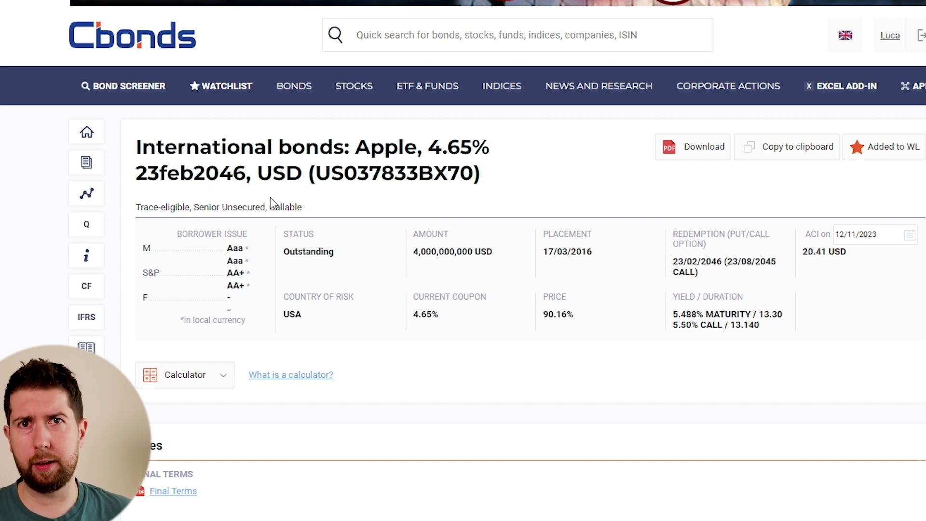
# - Select the Apple bond's name and then its ISIN in the page title
pyautogui.moveTo(356, 144); pyautogui.dragTo(316, 176)
pyautogui.click(359, 141)
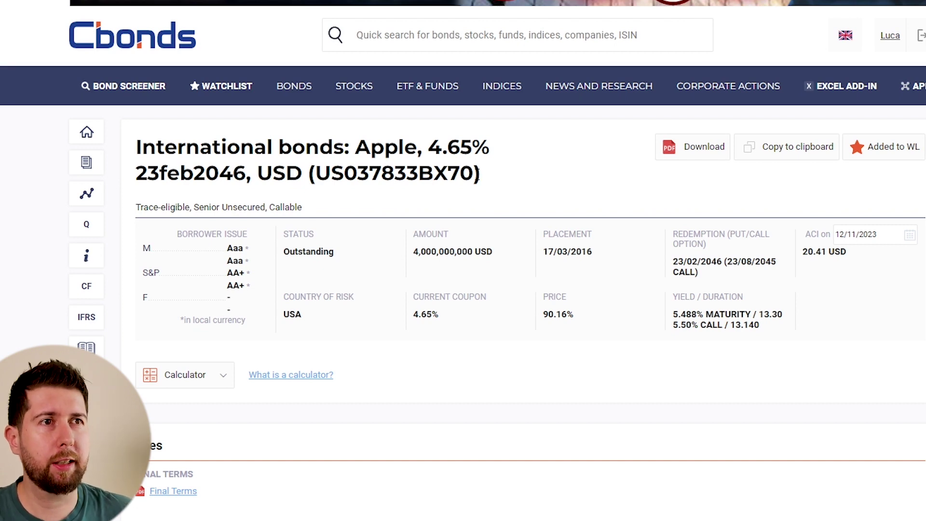
pyautogui.moveTo(477, 177); pyautogui.dragTo(319, 177)
pyautogui.click(571, 186)
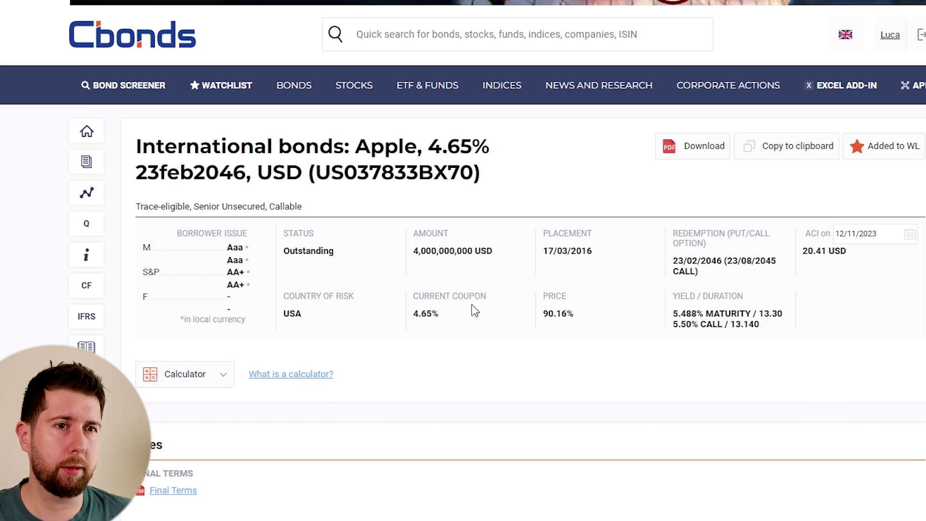
# - Scroll down to the stock exchange and OTC quotes table, showing FINRA TRACE at 90.128
pyautogui.scroll(-12, 475, 312)
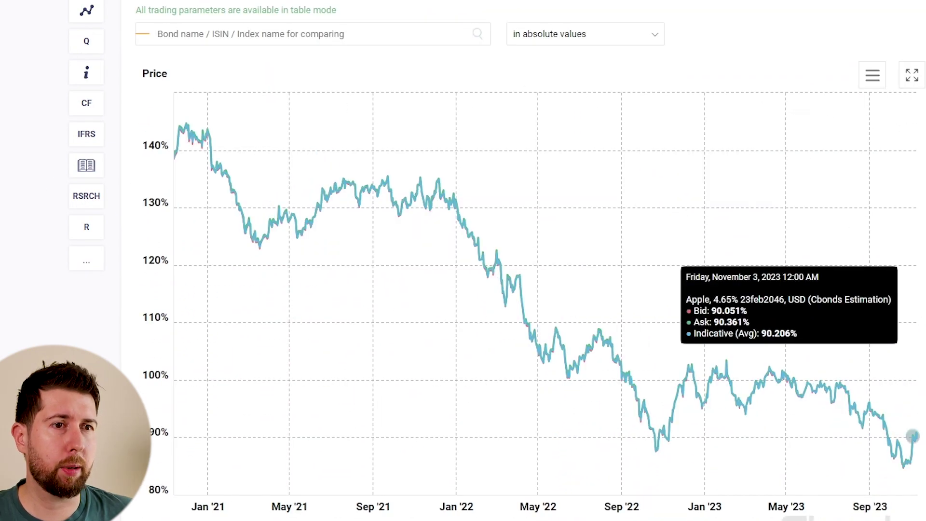
pyautogui.scroll(-3, 912, 437)
pyautogui.scroll(6, 488, 131)
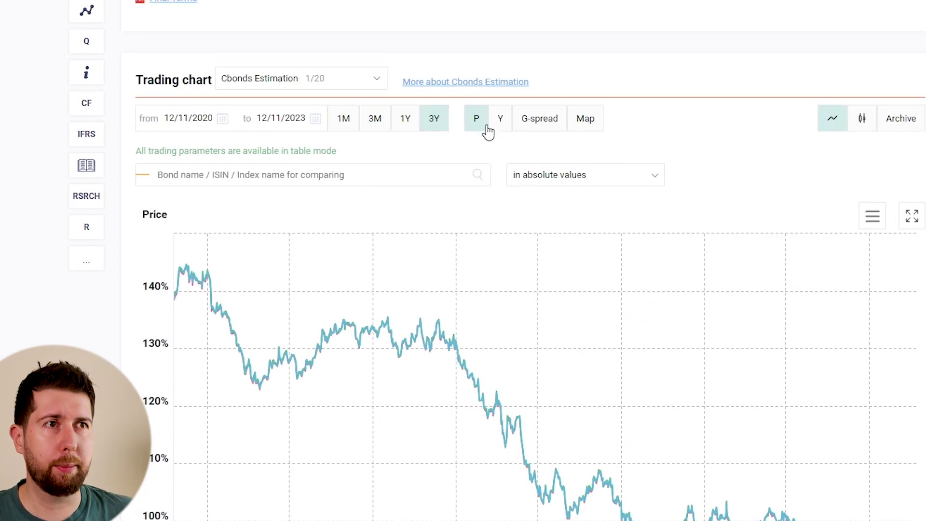
pyautogui.scroll(-3, 861, 190)
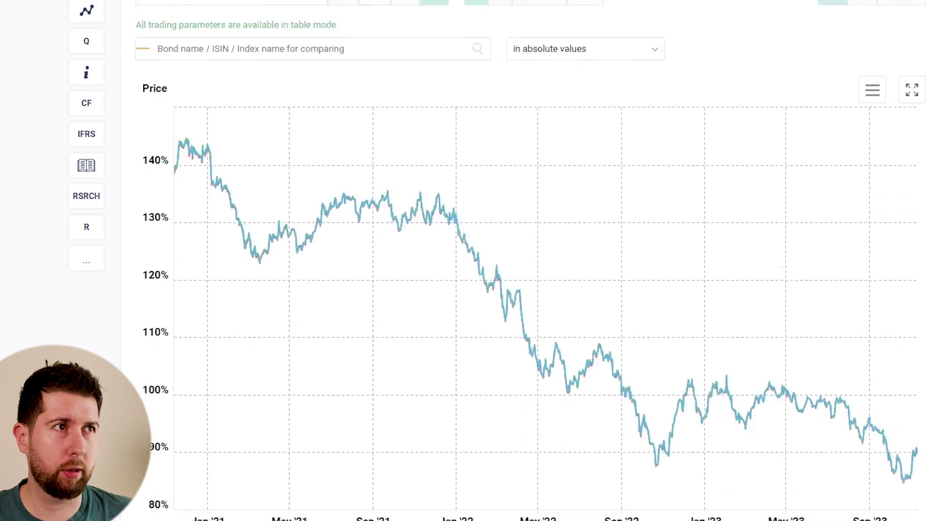
pyautogui.scroll(-10, 402, 137)
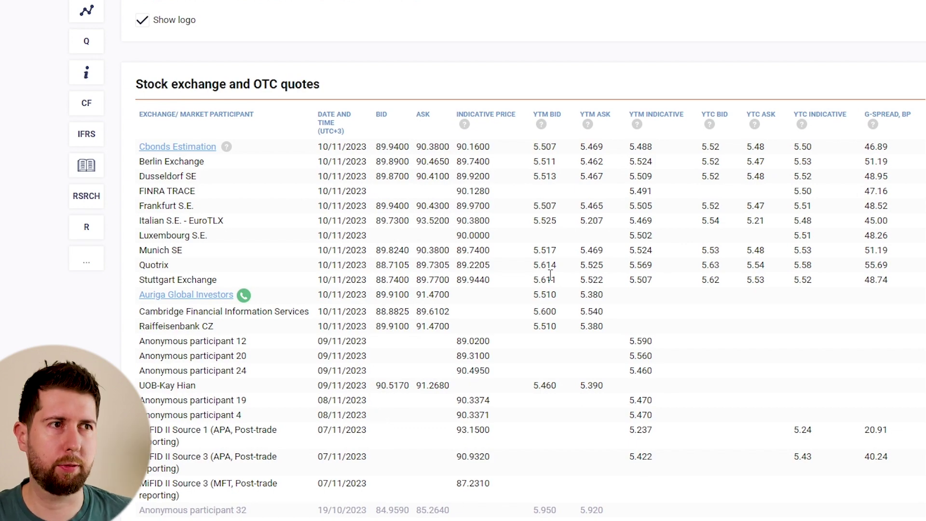
# - Scroll to the issue information: 4,000,000,000 USD placement, 2,000 USD minimum settlement, 1,000 USD nominal
pyautogui.scroll(-8, 554, 263)
pyautogui.scroll(-3, 321, 59)
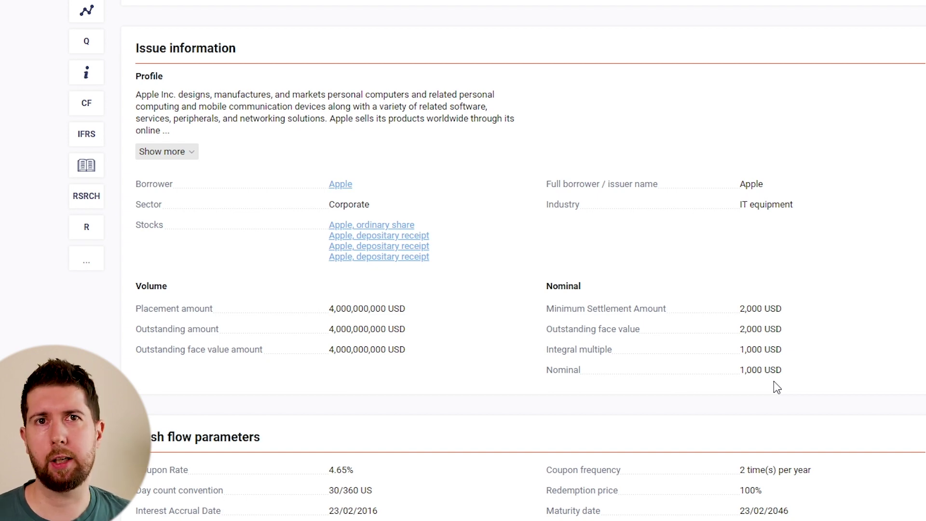
# - Scroll to the cash flow table and expand its later coupon payments
pyautogui.scroll(-3, 776, 386)
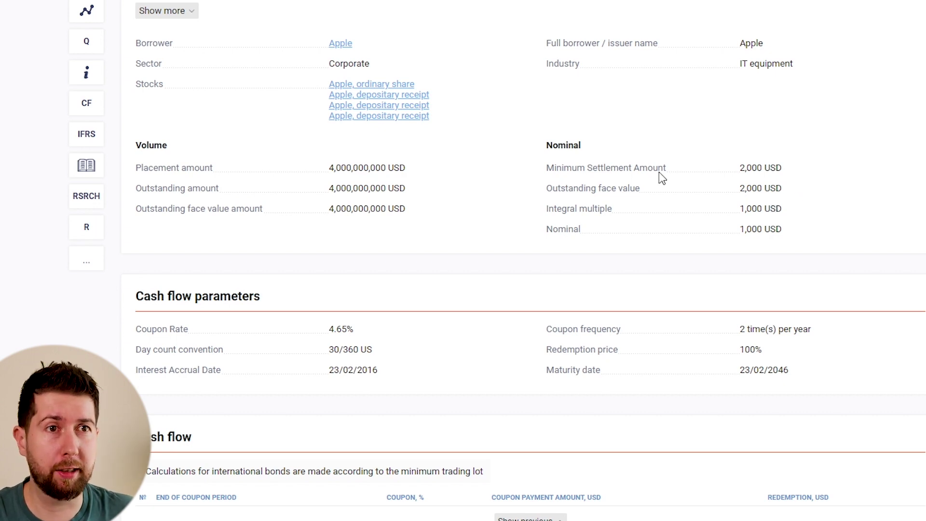
pyautogui.scroll(-3, 659, 174)
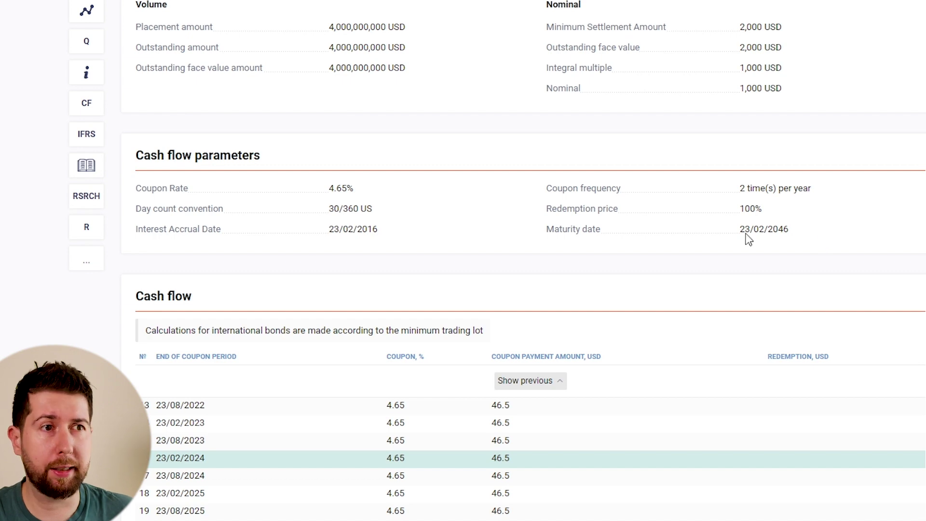
pyautogui.scroll(-5, 746, 232)
pyautogui.click(531, 327)
# - Scroll on to the early redemption terms: make-whole call at 30.00 bps, then 100% American option
pyautogui.scroll(-3, 500, 283)
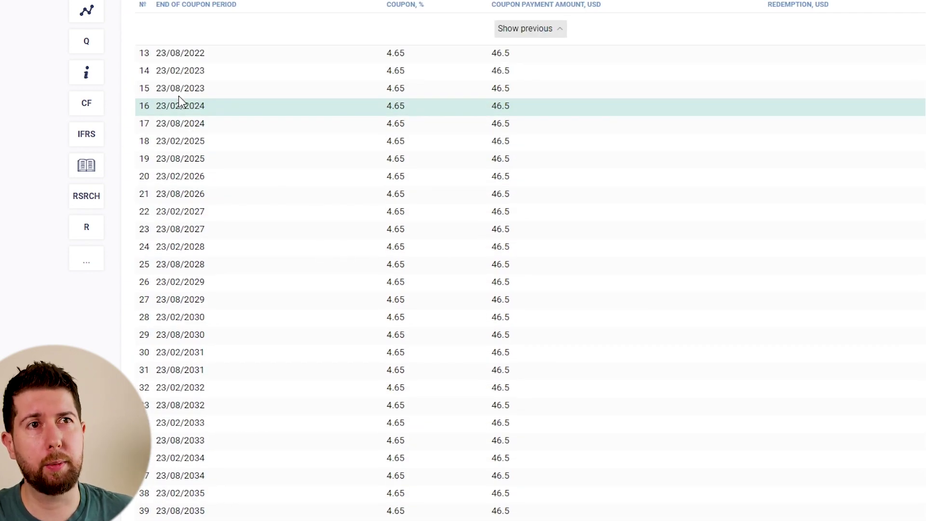
pyautogui.scroll(2, 181, 118)
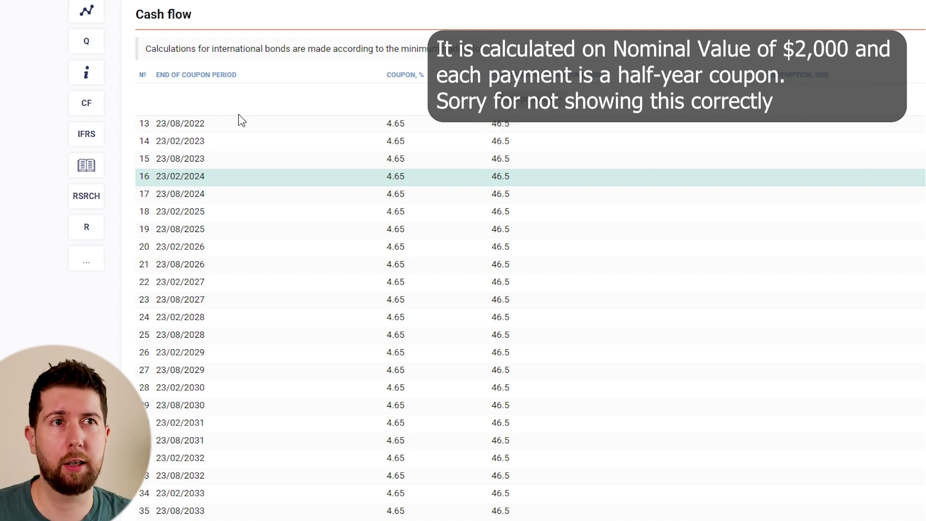
pyautogui.scroll(-10, 198, 195)
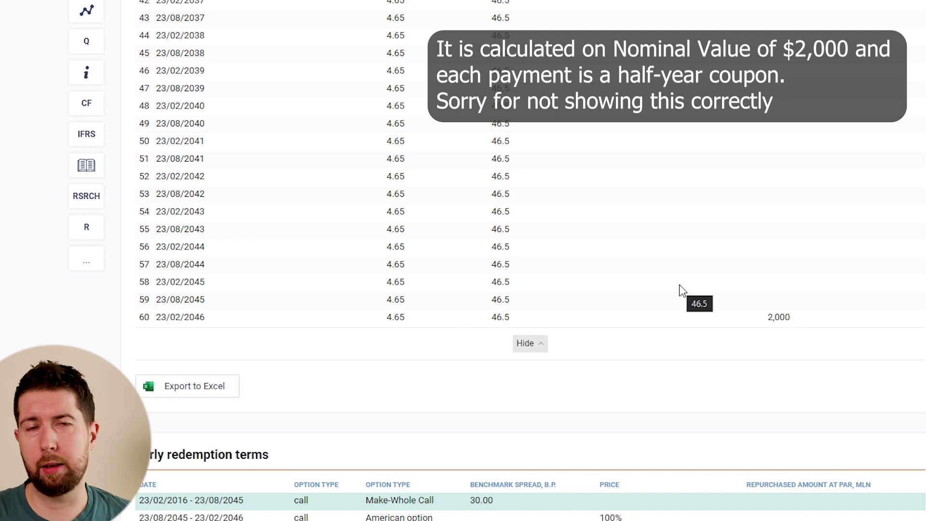
pyautogui.scroll(-5, 630, 300)
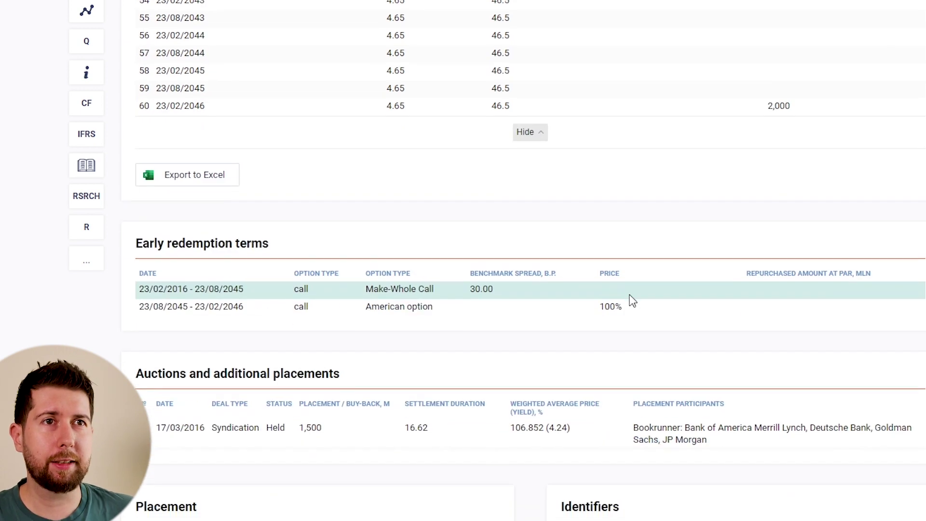
pyautogui.scroll(-3, 360, 209)
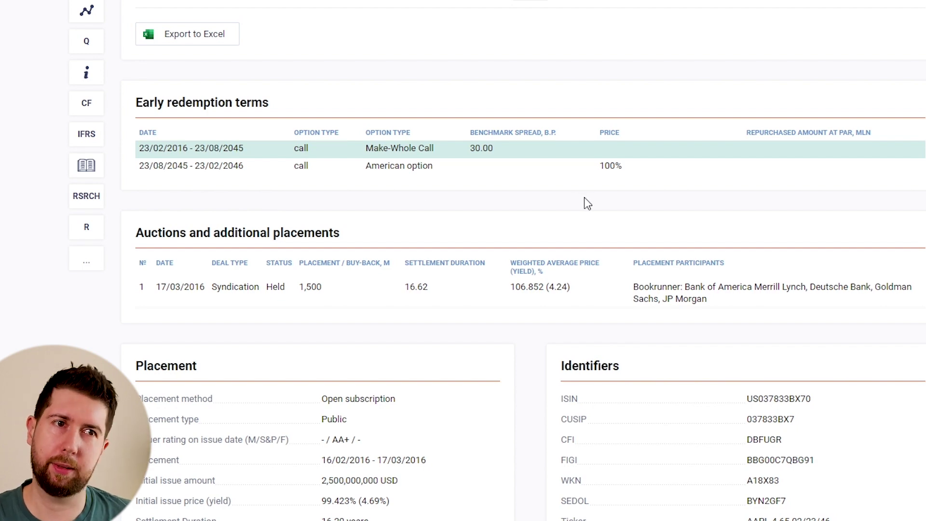
pyautogui.scroll(-8, 734, 196)
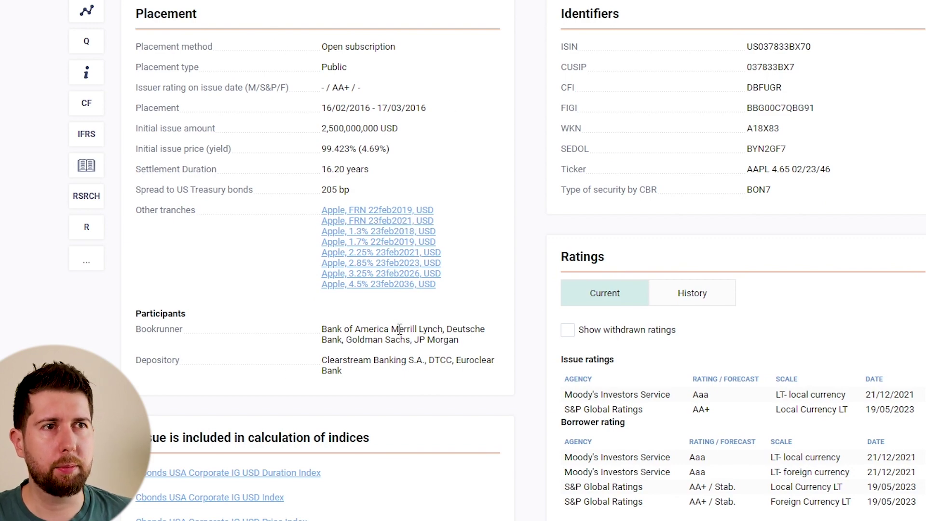
pyautogui.scroll(-5, 446, 275)
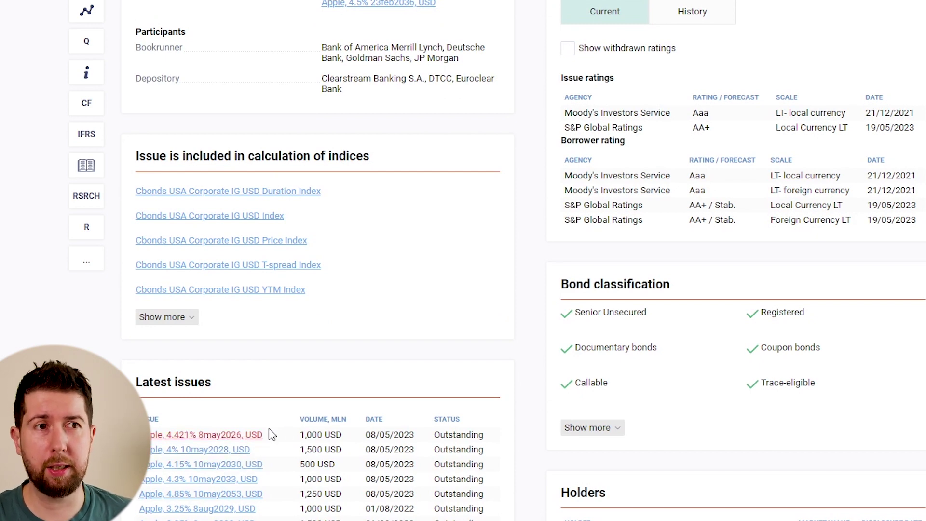
pyautogui.scroll(3, 457, 335)
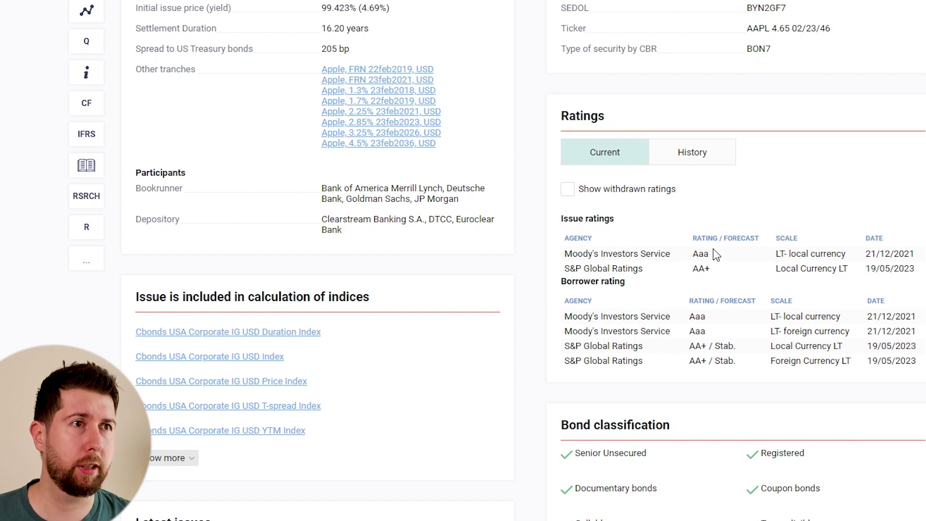
pyautogui.scroll(1, 685, 259)
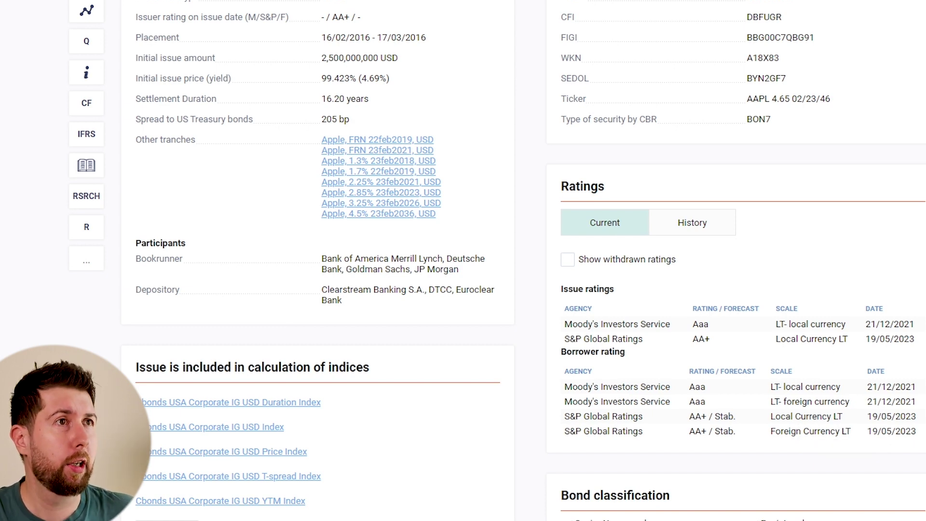
pyautogui.scroll(3, 824, 178)
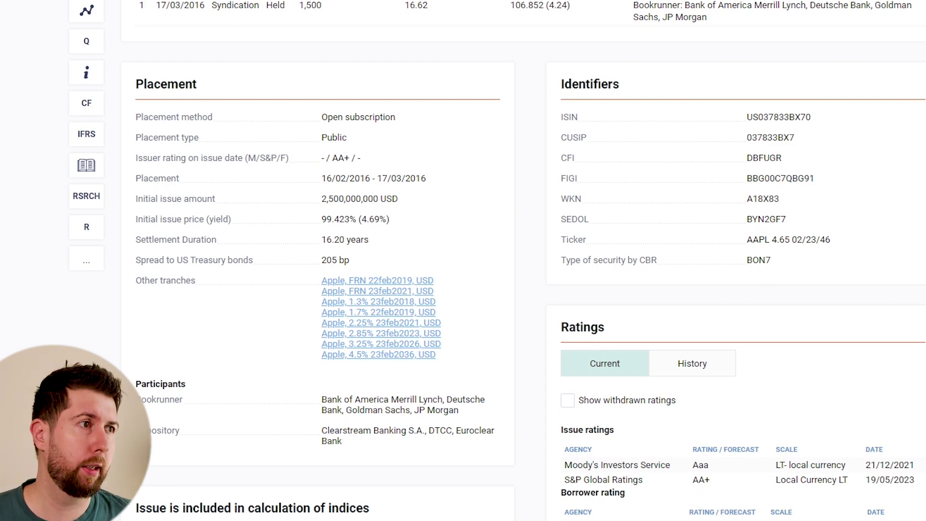
# - Scroll past Multipliers and IFRS indicators, then back to the Apple, USD yield-versus-duration issuer map
pyautogui.scroll(-20, 524, 258)
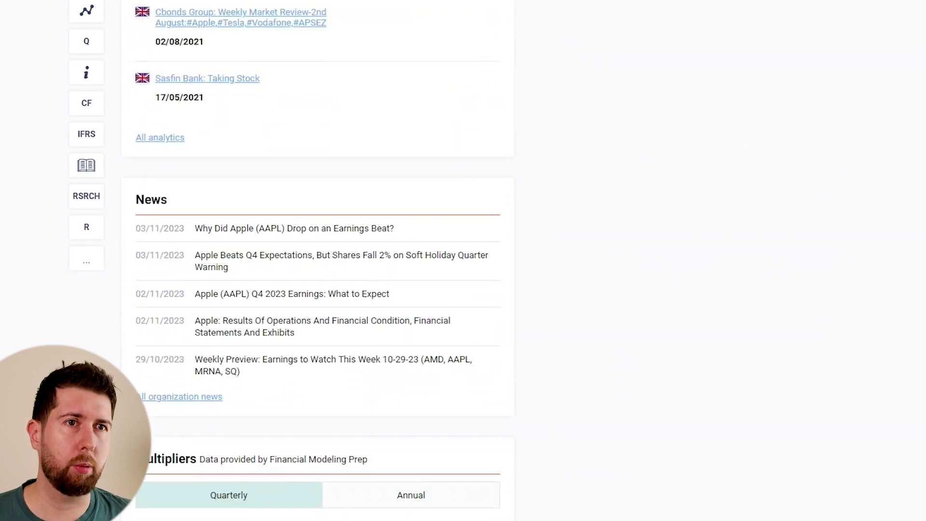
pyautogui.scroll(-10, 542, 103)
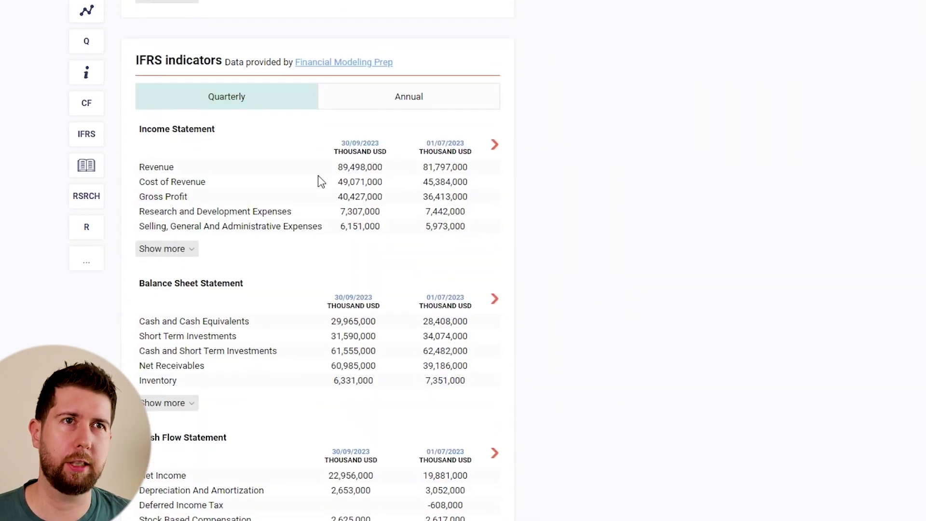
pyautogui.scroll(15, 371, 298)
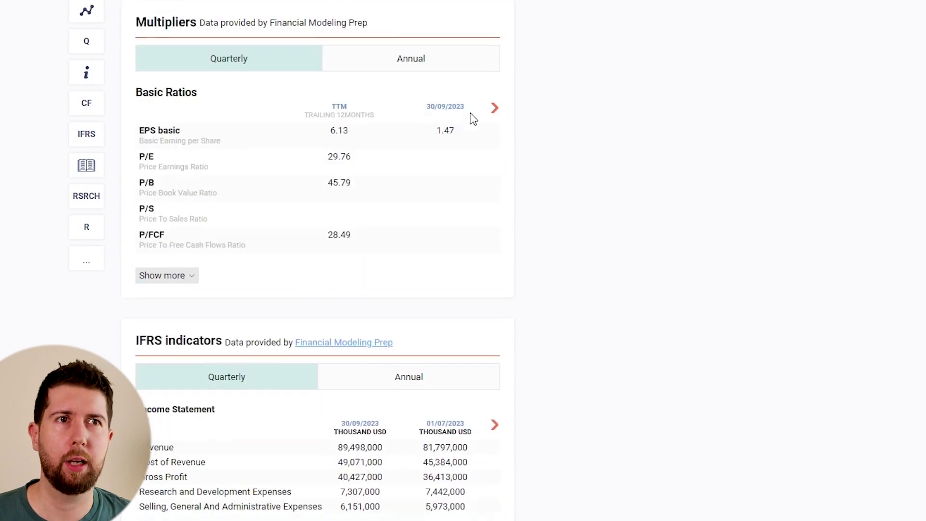
pyautogui.scroll(20, 524, 261)
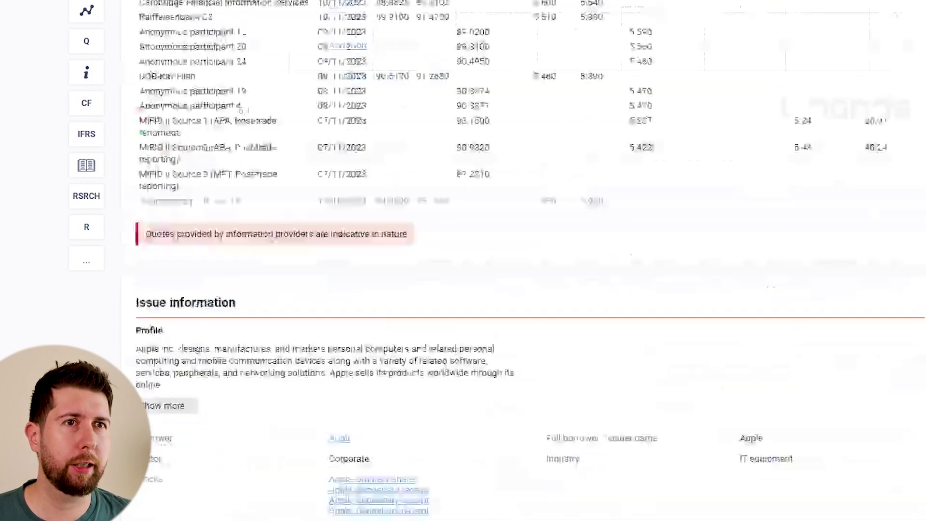
pyautogui.scroll(-20, 347, 252)
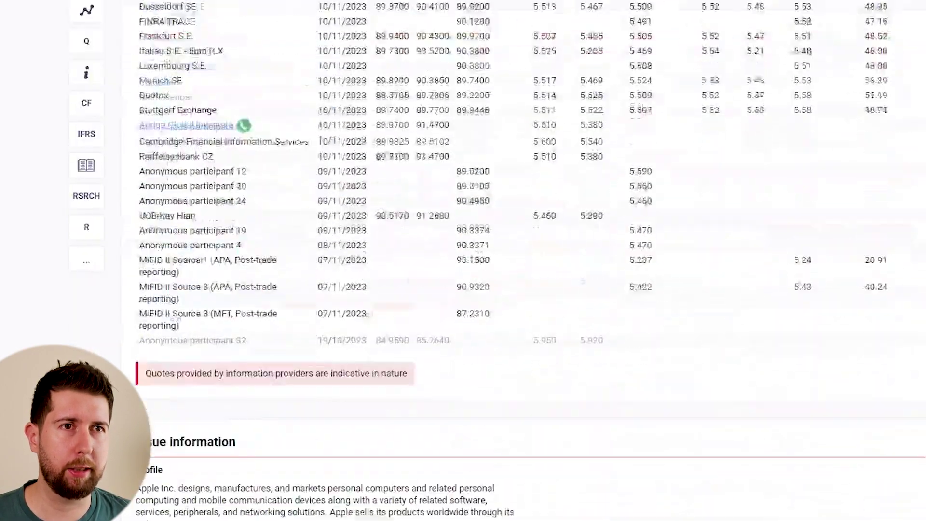
pyautogui.scroll(10, 347, 252)
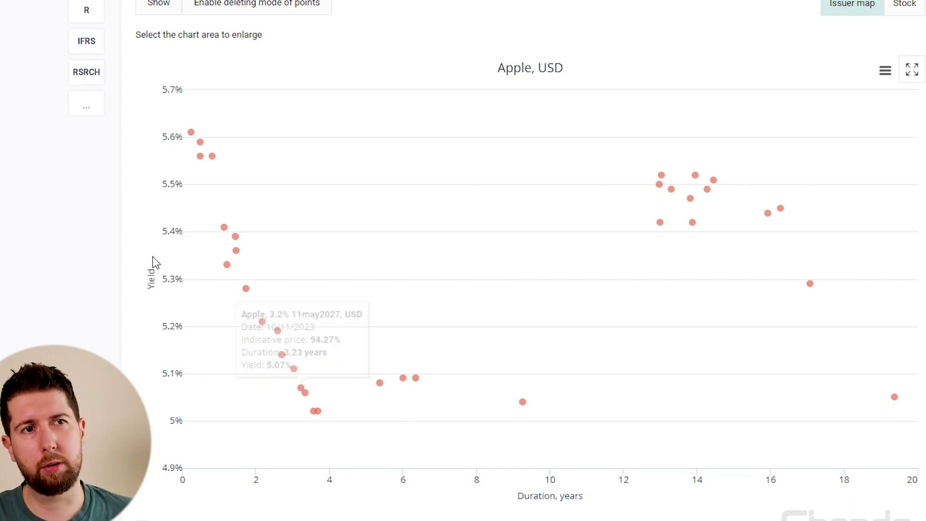
# - Compare the yields of Apple's 13–14-year bonds on the issuer map, glancing down at Profile
pyautogui.moveTo(698, 207)
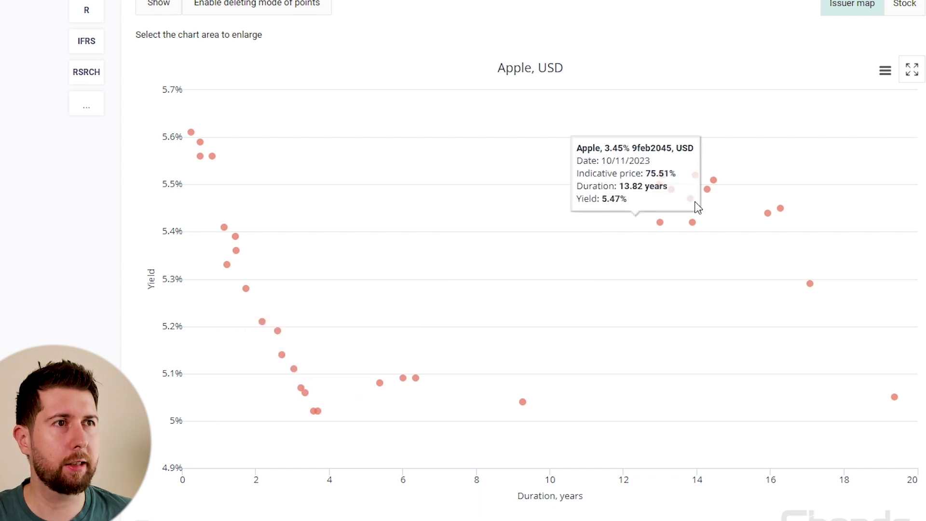
pyautogui.moveTo(706, 170)
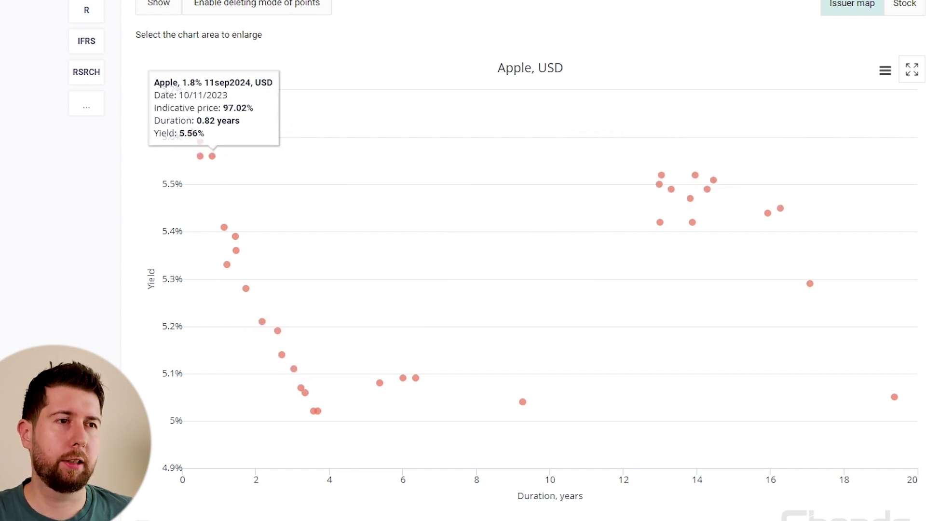
pyautogui.scroll(-10, 524, 260)
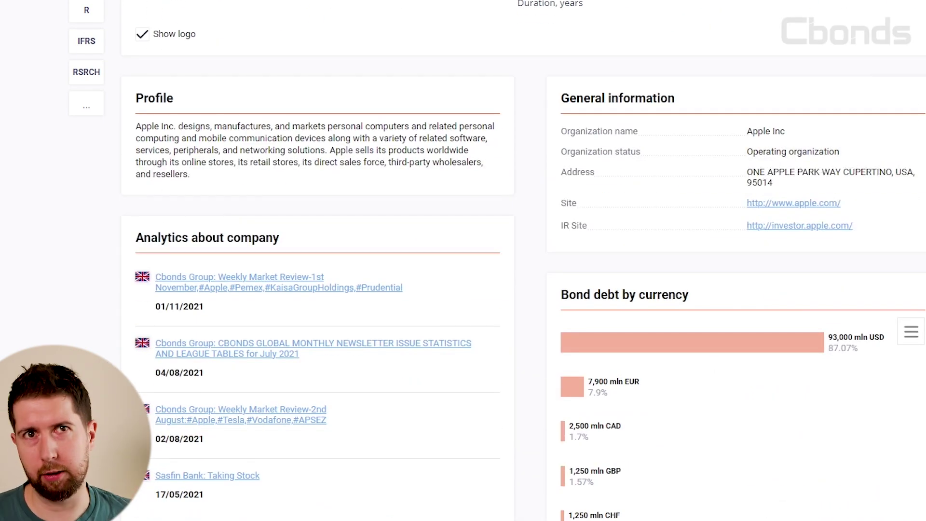
pyautogui.scroll(10, 115, 186)
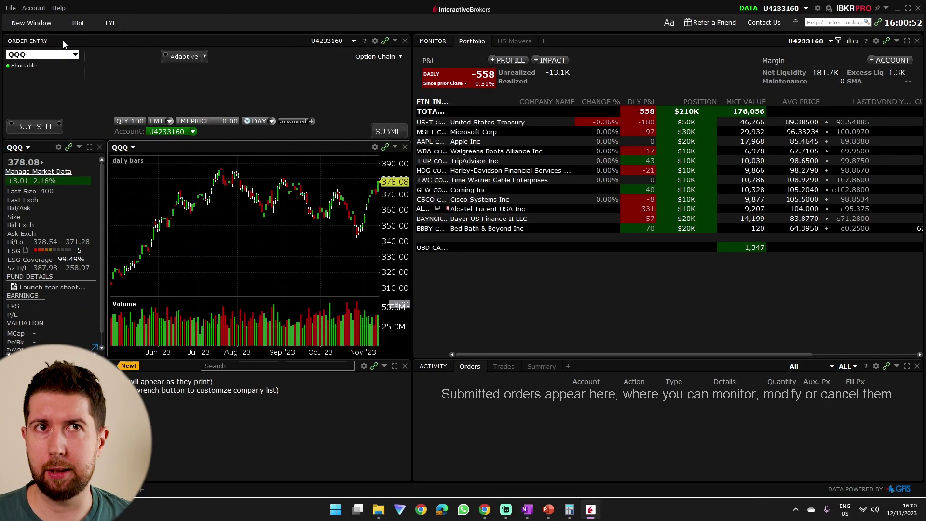
# - Add the bond scanner window in Trader Workstation and move it up and left
pyautogui.click(29, 23)
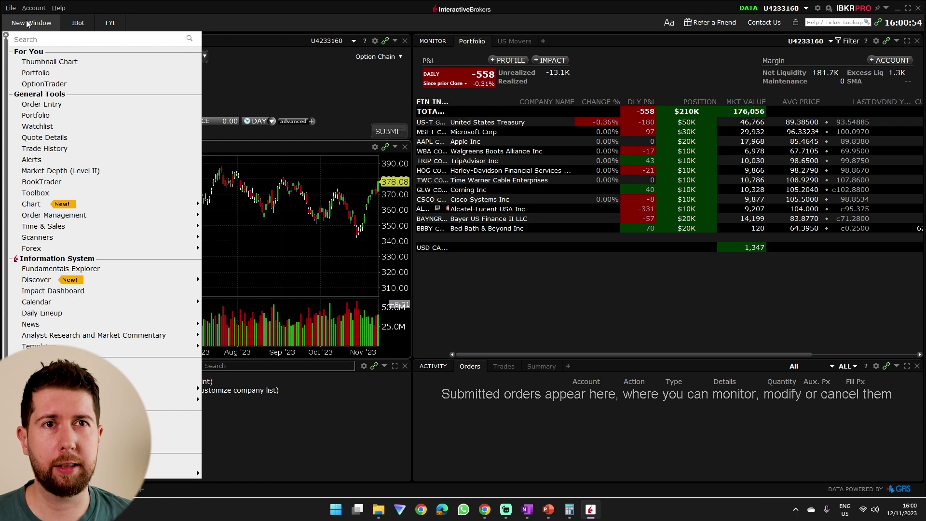
pyautogui.moveTo(144, 238)
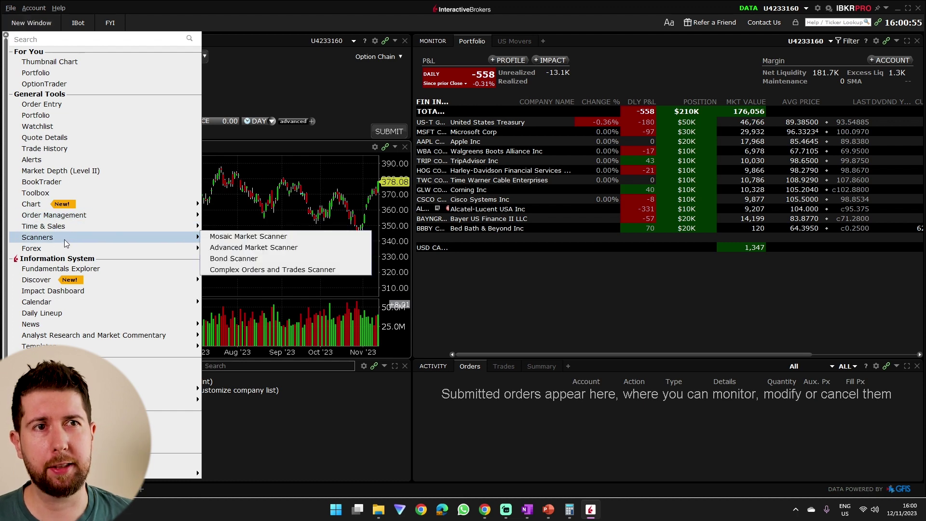
pyautogui.click(278, 261)
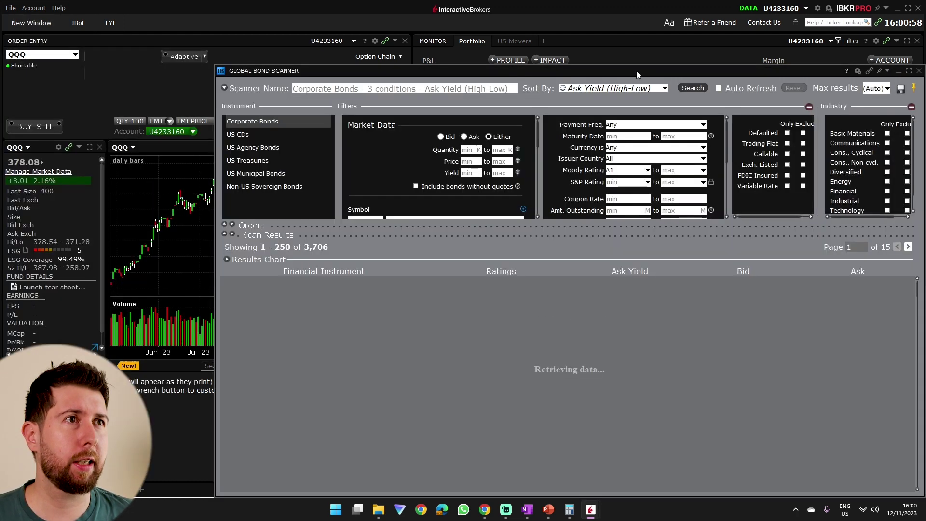
pyautogui.moveTo(636, 71); pyautogui.dragTo(525, 48)
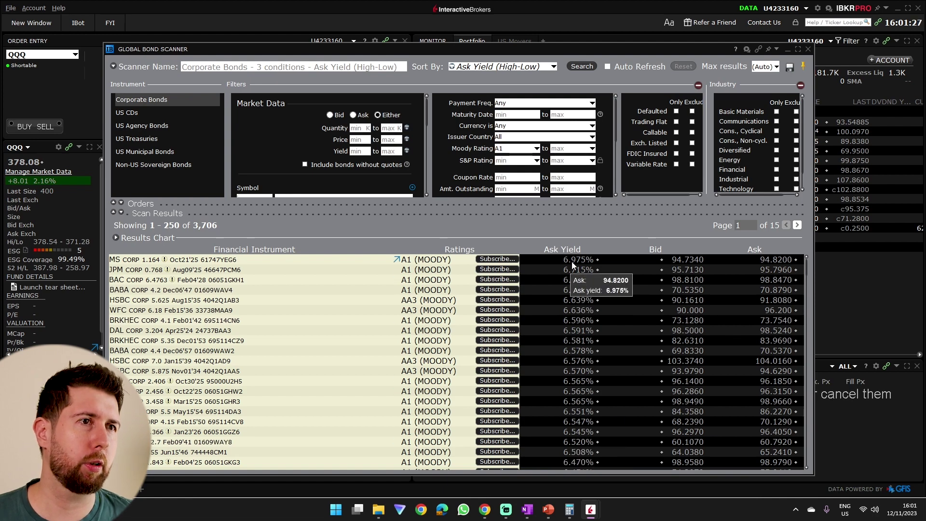
# - Scroll the results to the top and the Market Data filters down to Symbol and Issuer
pyautogui.scroll(-10, 574, 285)
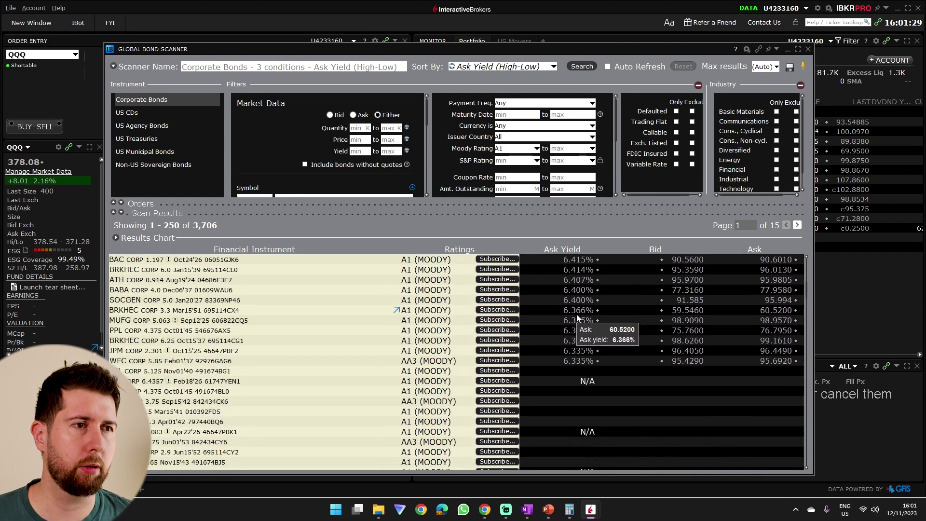
pyautogui.scroll(2, 579, 311)
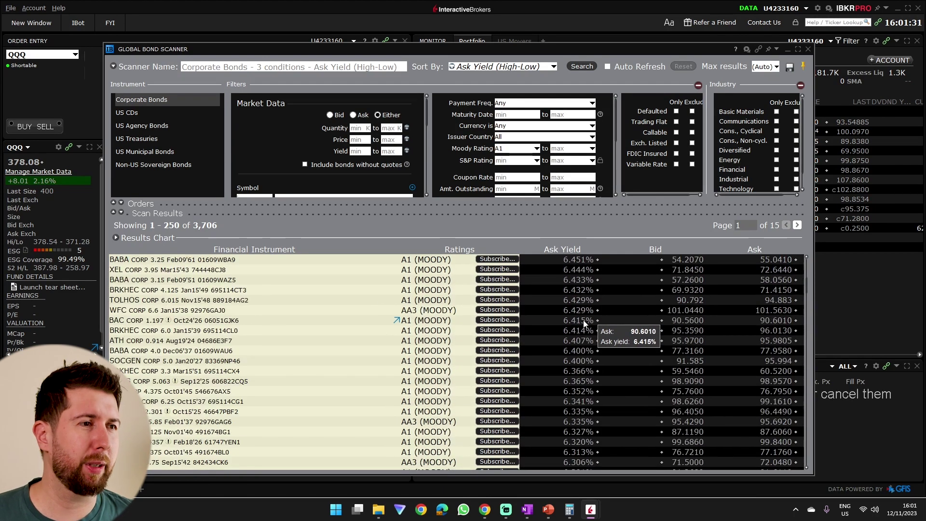
pyautogui.scroll(5, 590, 355)
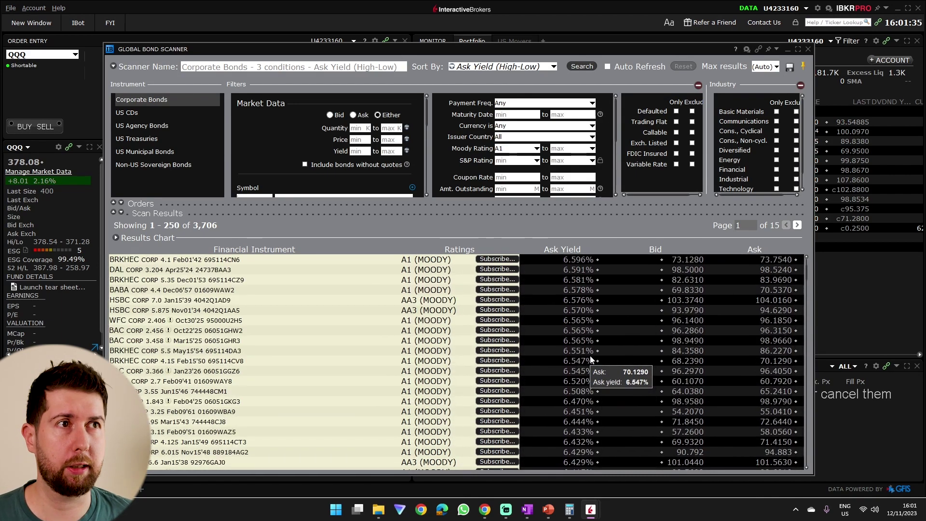
pyautogui.scroll(2, 589, 355)
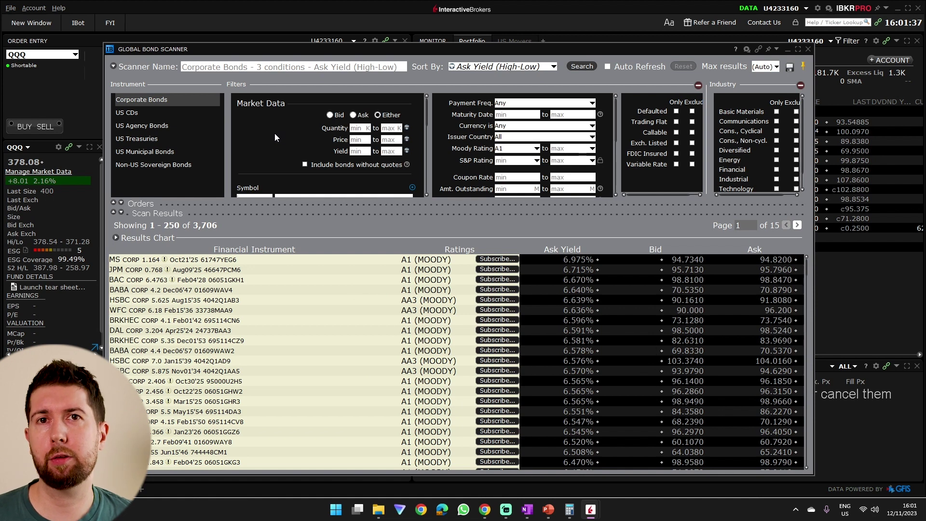
pyautogui.scroll(-2, 275, 137)
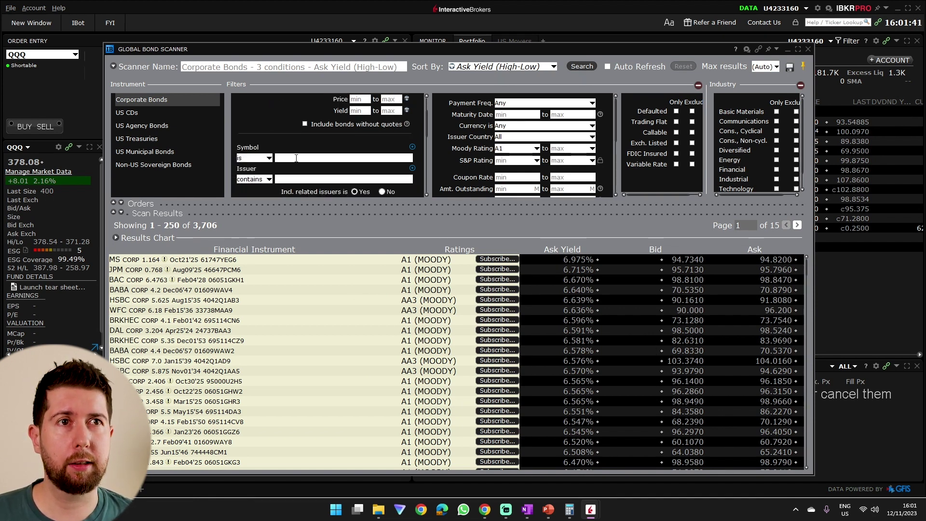
# - Rerun the scan with issuer containing apple and Moody rating bound BAA3, listing 54 bonds
pyautogui.click(295, 178)
pyautogui.write('apple')
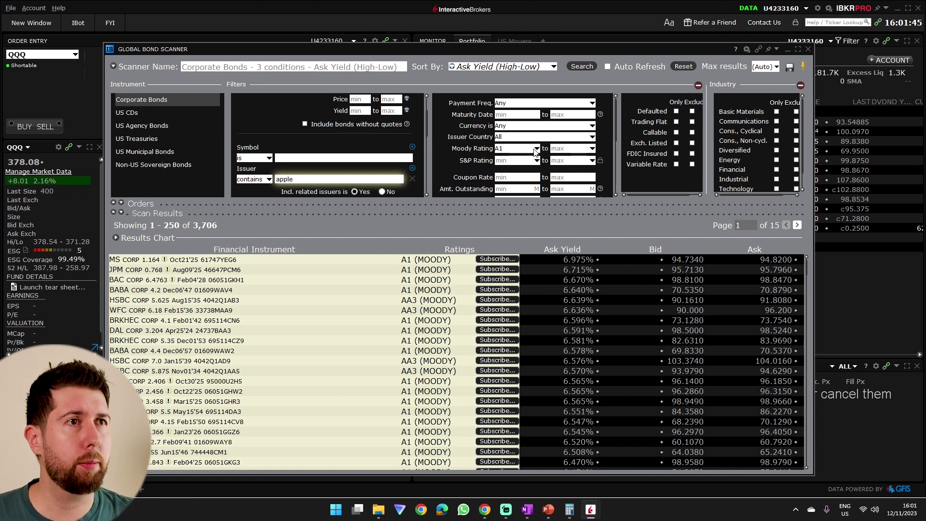
pyautogui.click(535, 149)
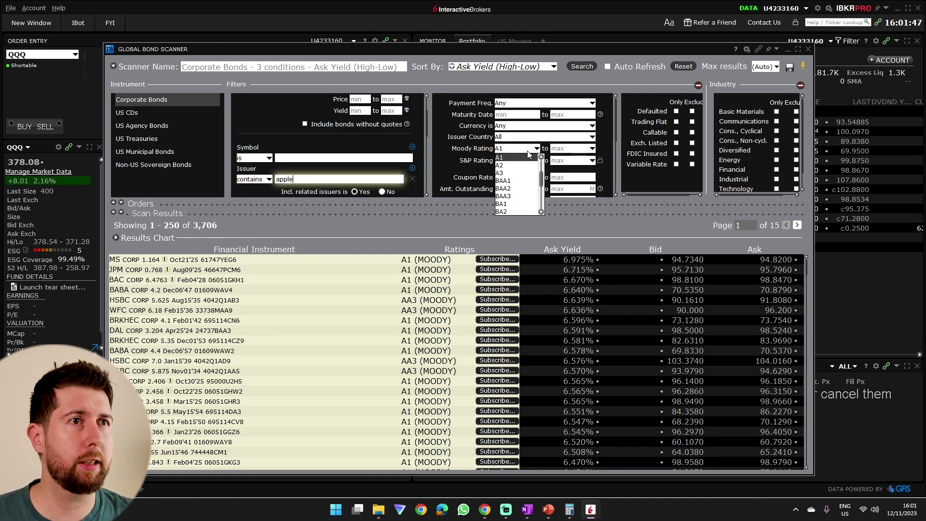
pyautogui.click(524, 196)
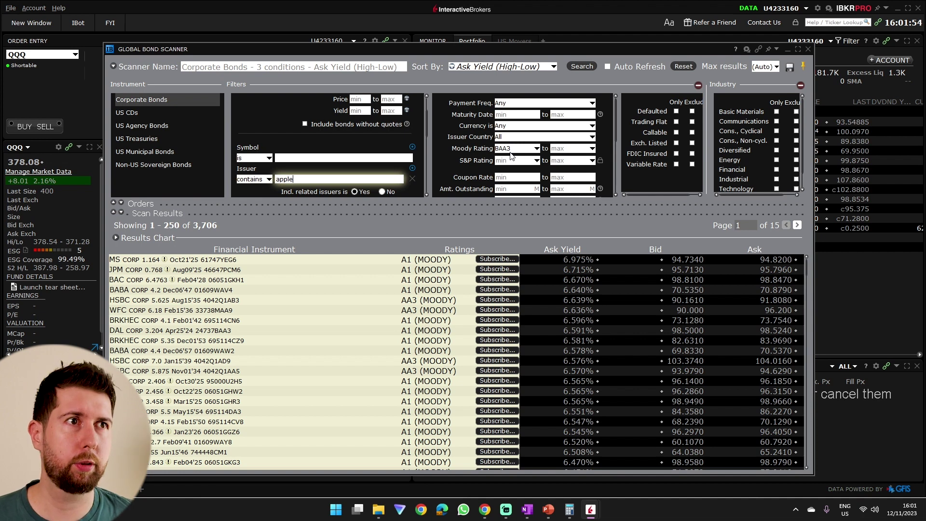
pyautogui.click(592, 66)
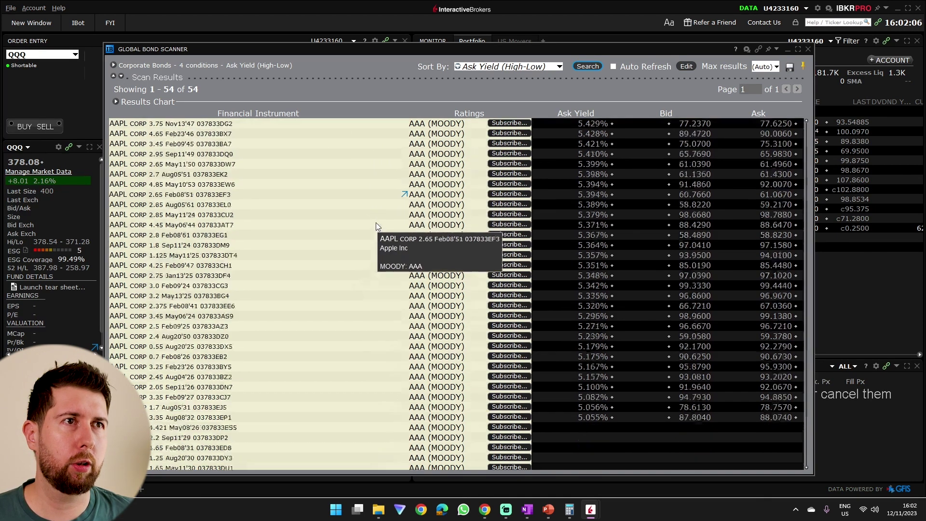
# - Find the AAPL CORP 4.65 Feb23'46 bond in the scan results and open its description
pyautogui.scroll(-2, 299, 295)
pyautogui.scroll(2, 283, 304)
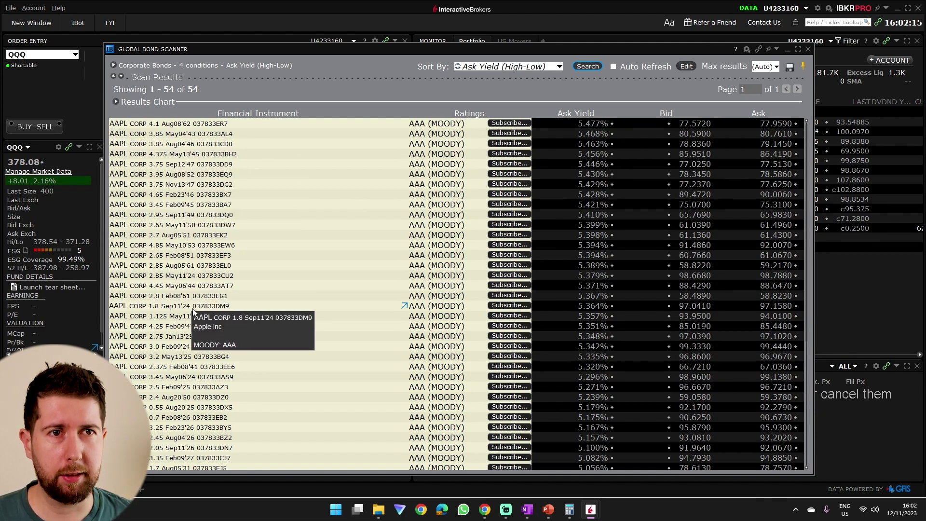
pyautogui.scroll(-4, 197, 339)
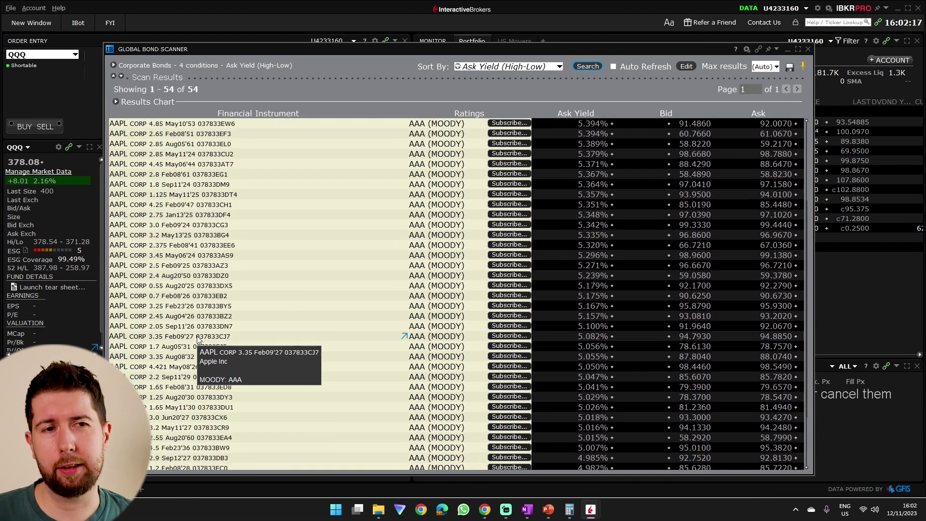
pyautogui.scroll(-2, 195, 337)
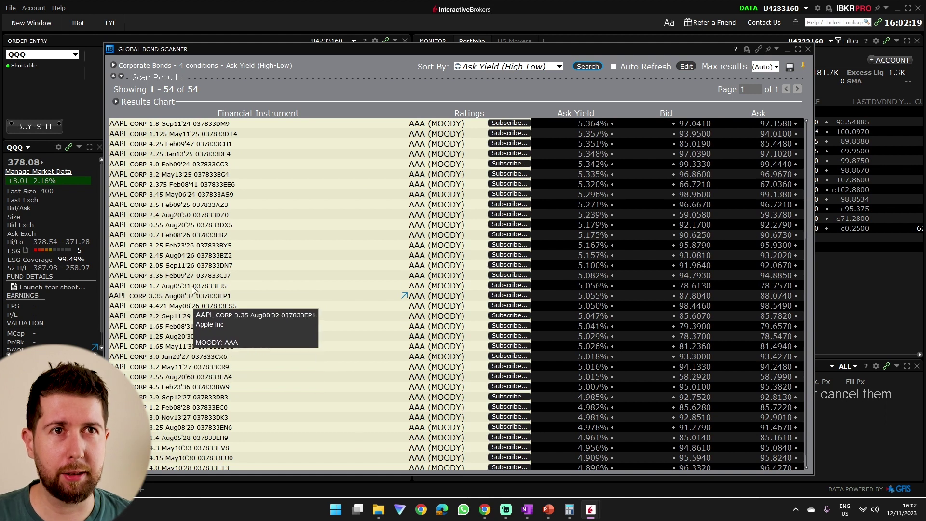
pyautogui.scroll(2, 193, 216)
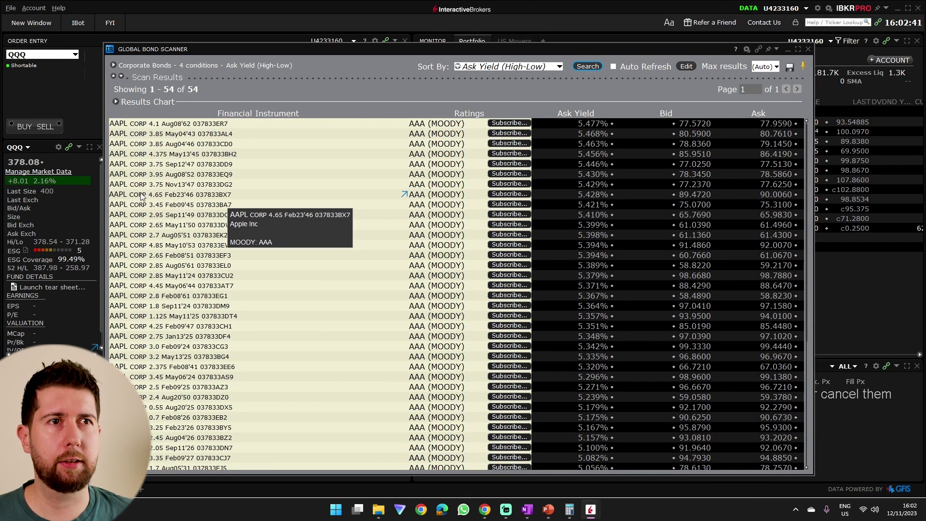
pyautogui.click(404, 195)
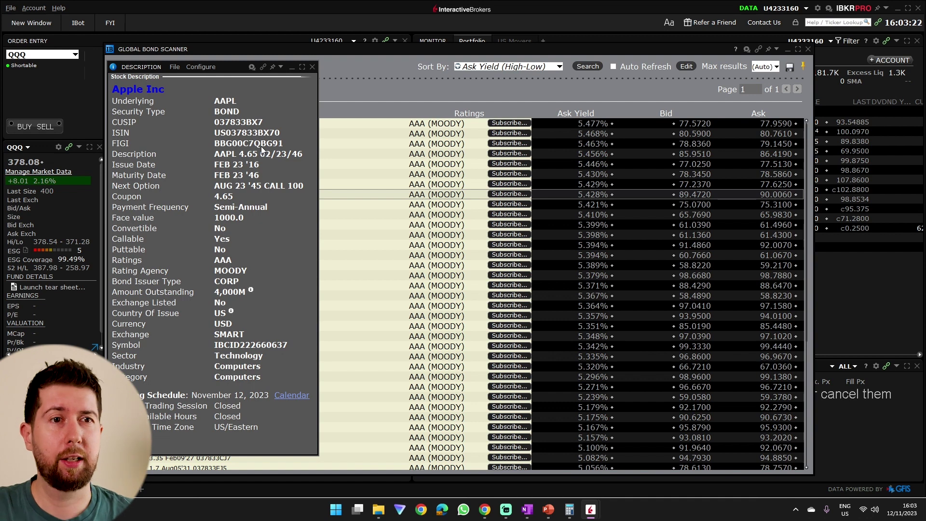
# - Close the bond description, minimize the Global Bond Scanner, and load the AAPL 4.65 Feb23'46 order
pyautogui.click(313, 67)
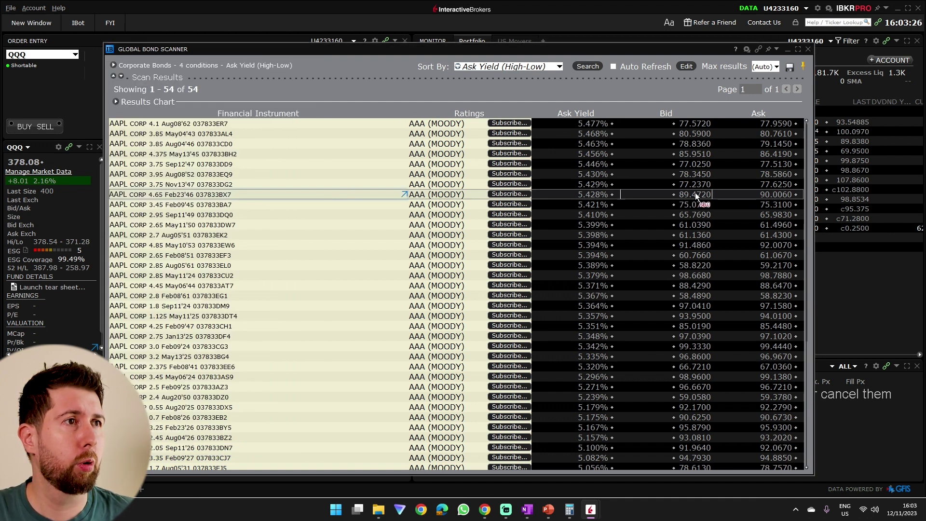
pyautogui.click(787, 49)
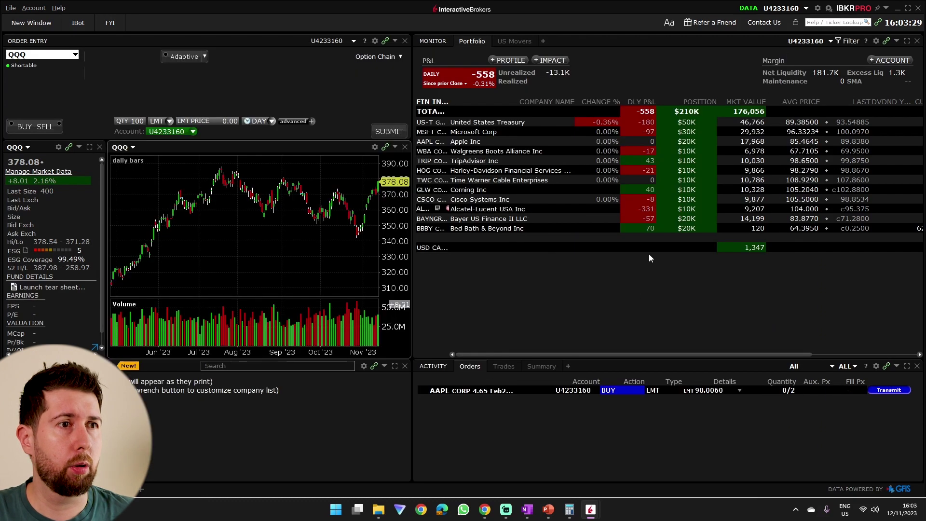
pyautogui.click(481, 392)
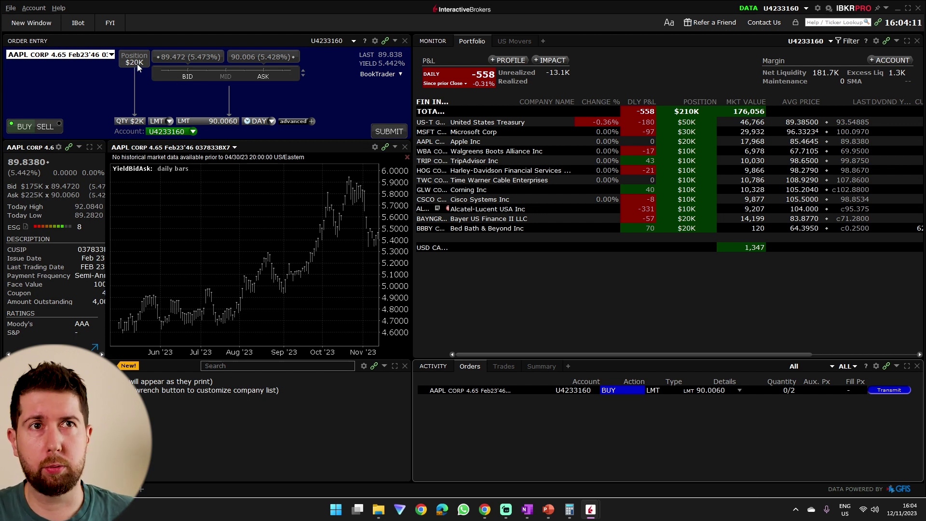
# - Set the AAPL Feb23'46 bond buy quantity to $4K and submit the order
pyautogui.click(134, 122)
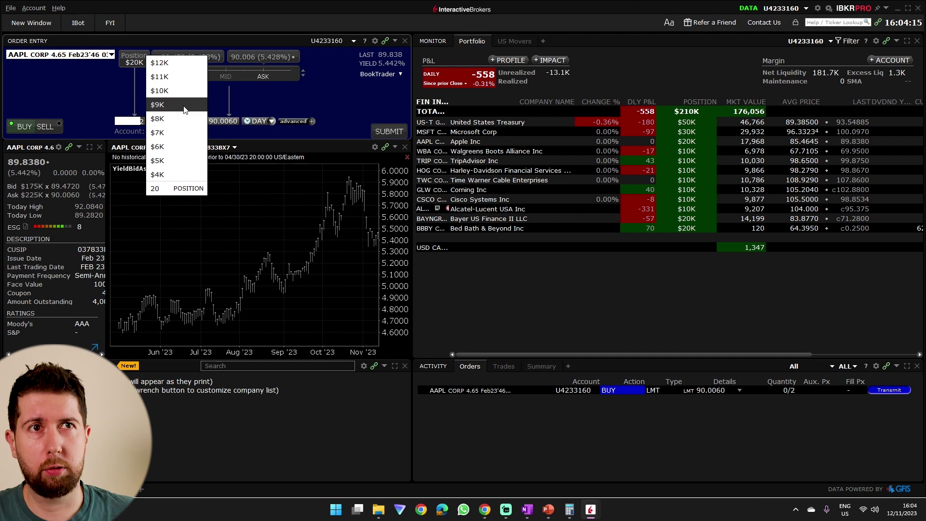
pyautogui.click(157, 146)
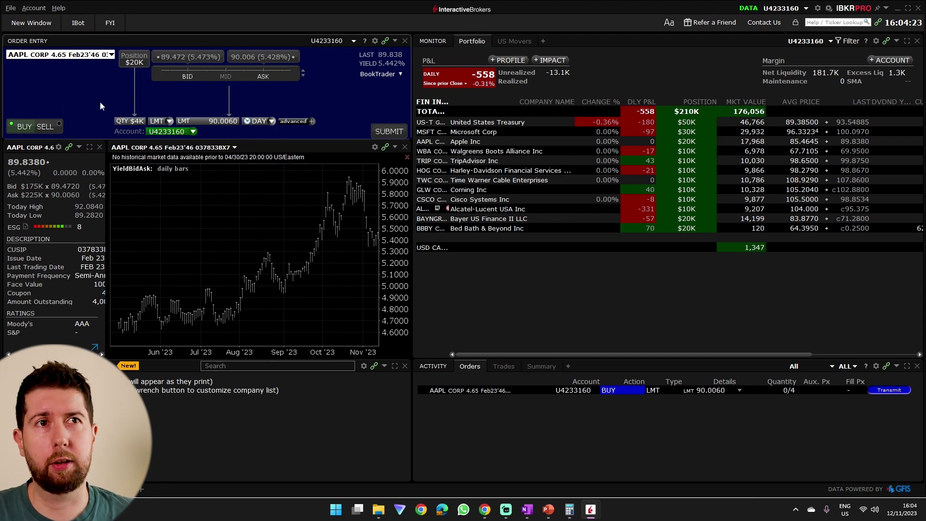
pyautogui.click(392, 131)
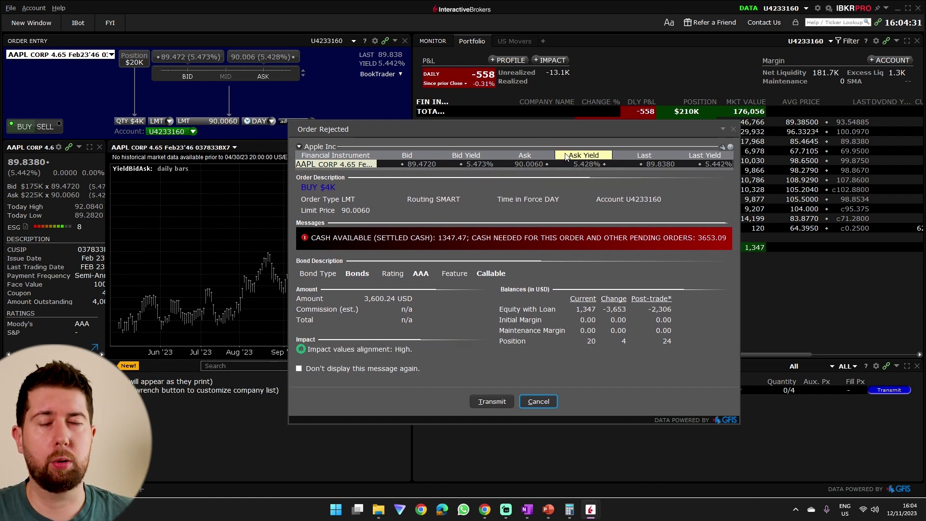
# - Cancel the rejected $4K order without transmitting, then select the Apple Inc portfolio holding
pyautogui.moveTo(567, 157)
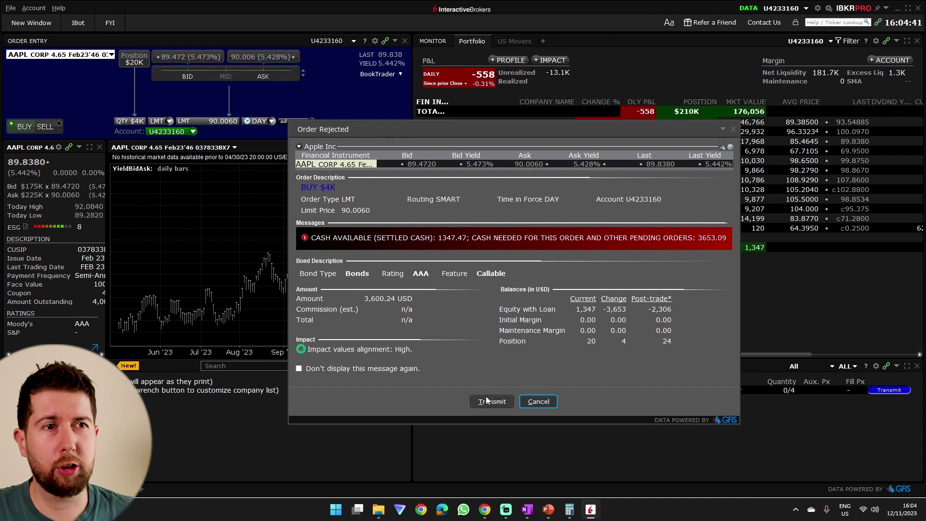
pyautogui.click(732, 129)
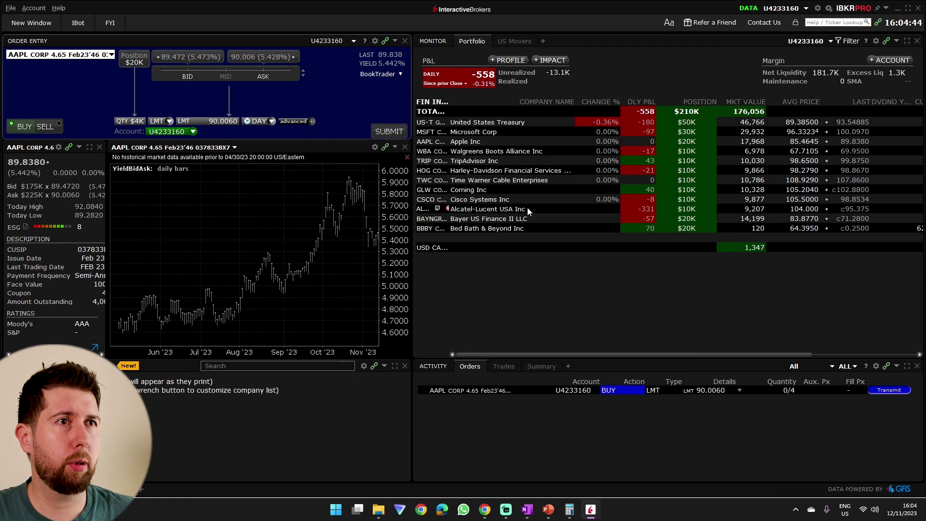
pyautogui.click(482, 140)
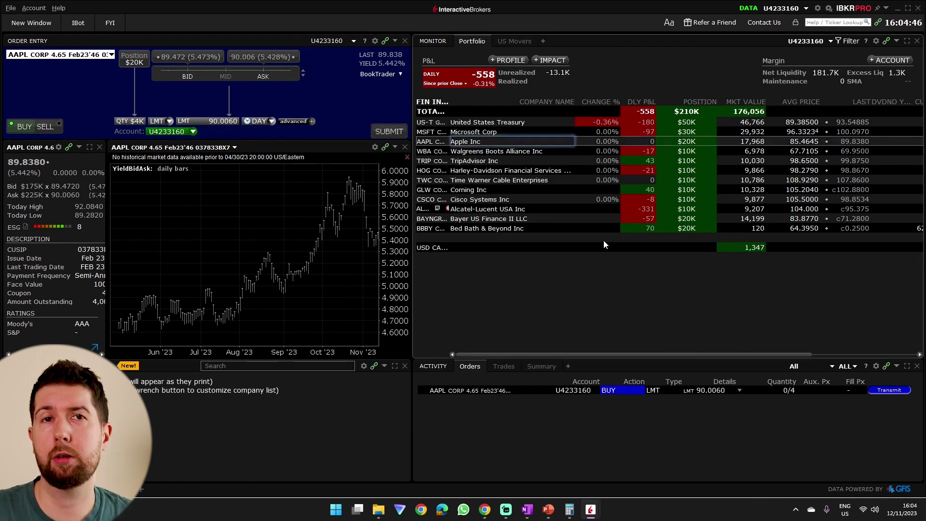